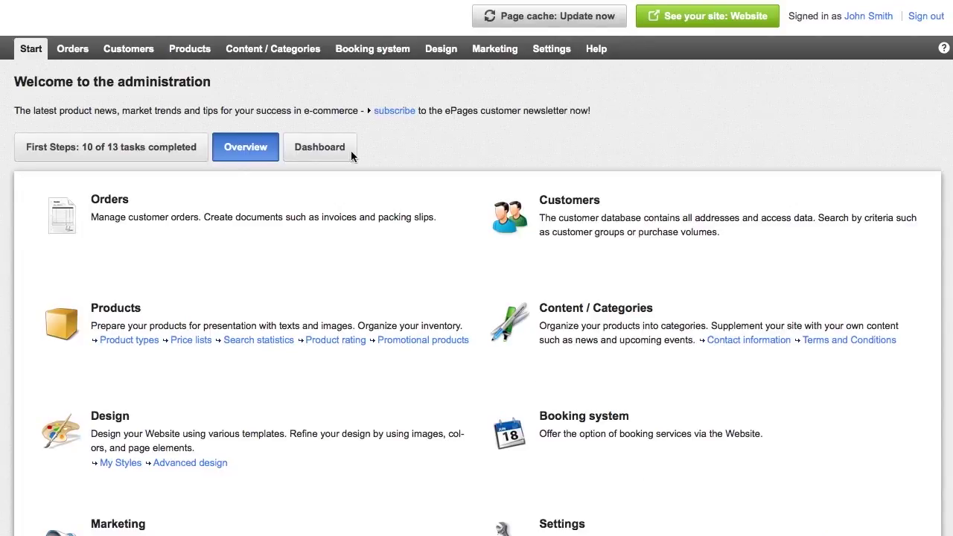
# Step: Bring up the First Steps checklist on the Start page, showing 5 of 13 tasks done
pyautogui.click(191, 50)
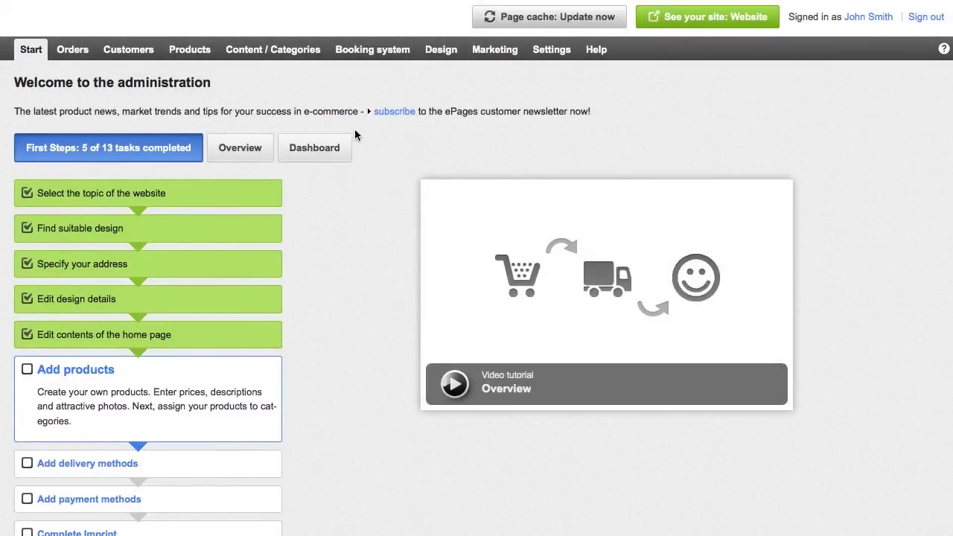
# Step: From the Products list, start a new simple Product via the Add menu
pyautogui.moveTo(205, 55)
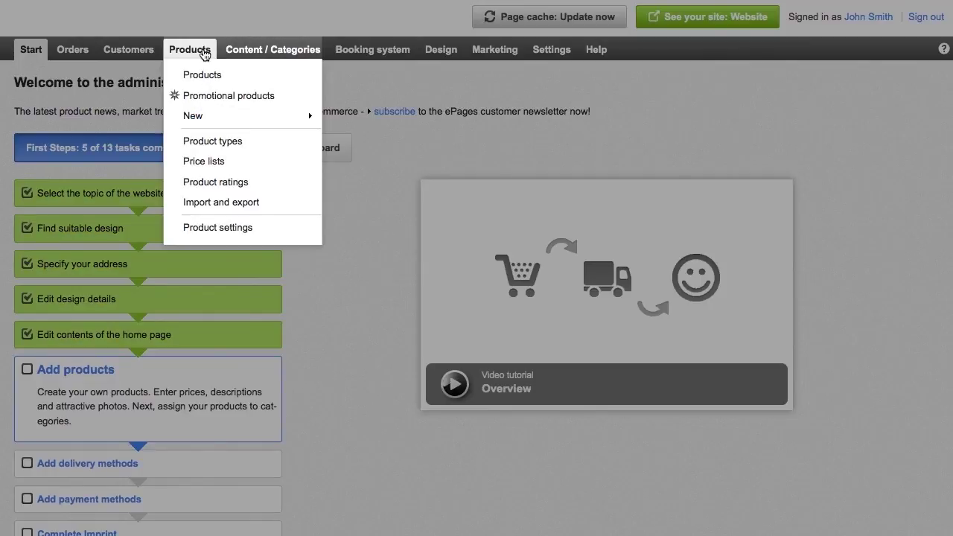
pyautogui.click(203, 77)
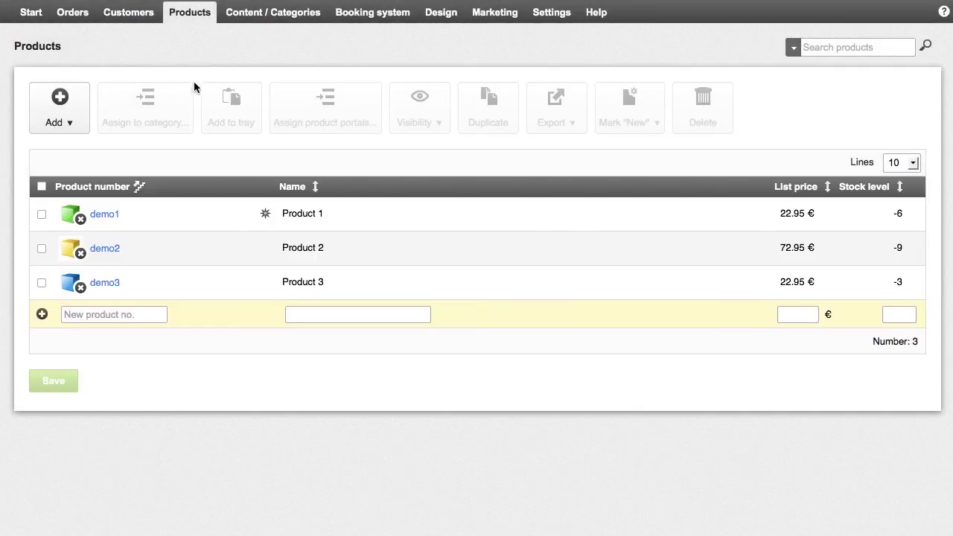
pyautogui.click(65, 124)
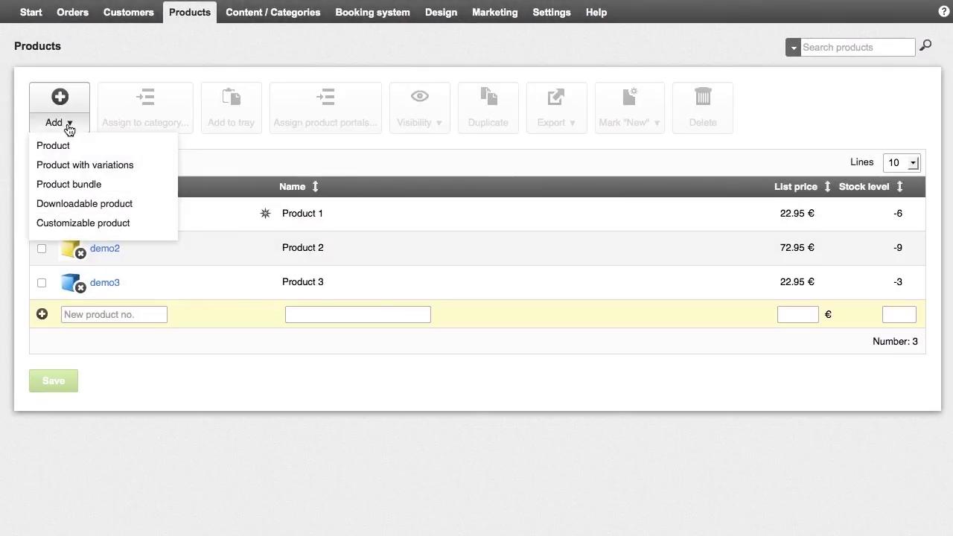
pyautogui.click(67, 145)
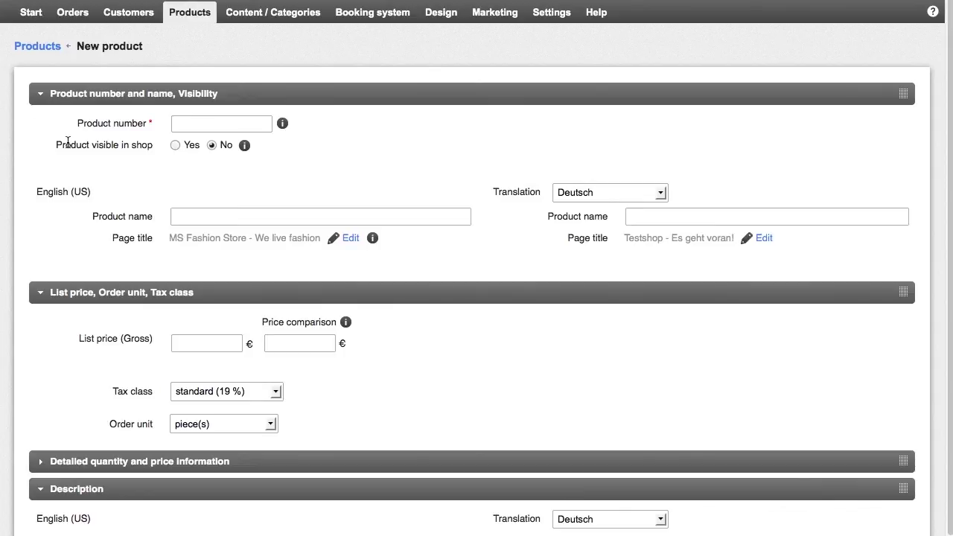
# Step: Save product 0001 'White T-Shirt' with list price 20 and stock level 100
pyautogui.click(202, 124)
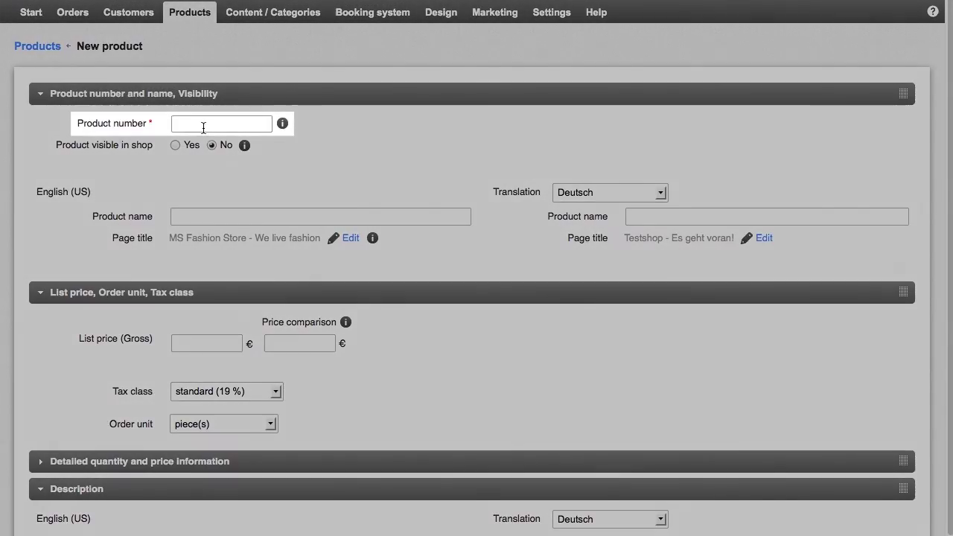
pyautogui.write('0001')
pyautogui.click(268, 221)
pyautogui.write('White T-Shirt')
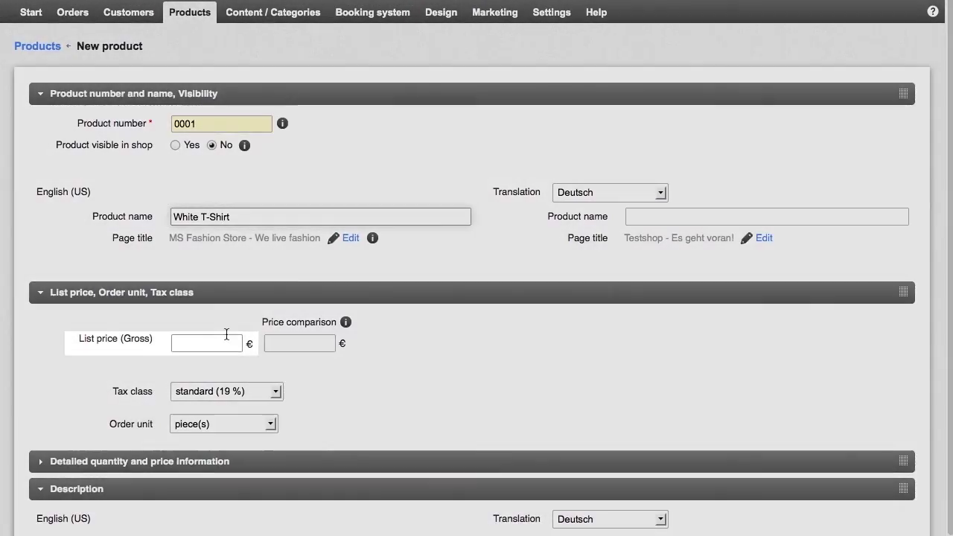
pyautogui.click(228, 341)
pyautogui.write('20')
pyautogui.scroll(-6, 347, 466)
pyautogui.scroll(-8, 347, 140)
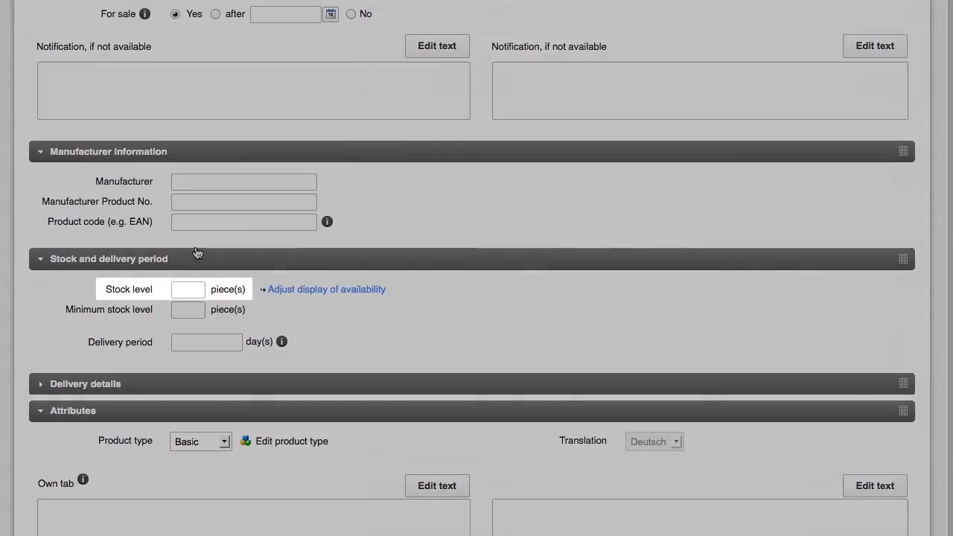
pyautogui.click(187, 282)
pyautogui.write('100')
pyautogui.scroll(-2, 185, 328)
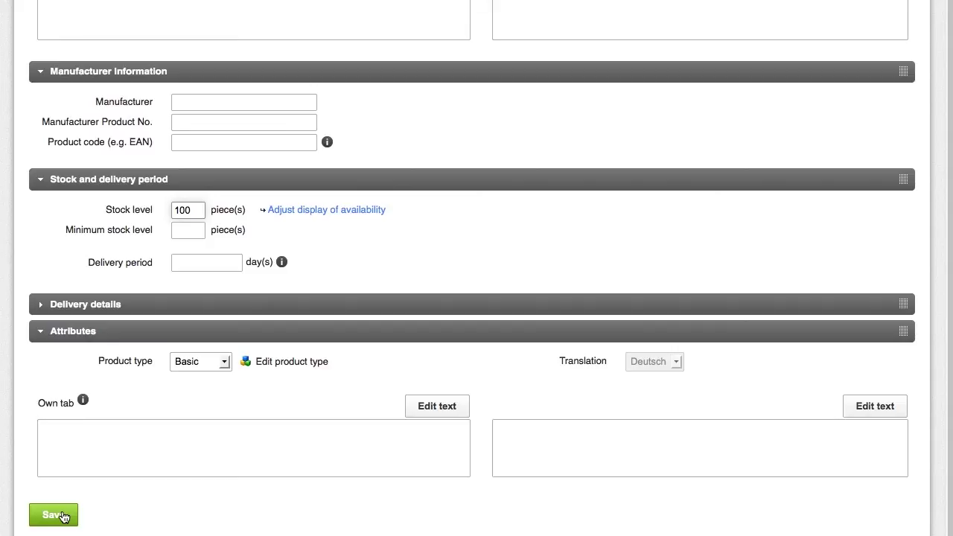
pyautogui.click(63, 517)
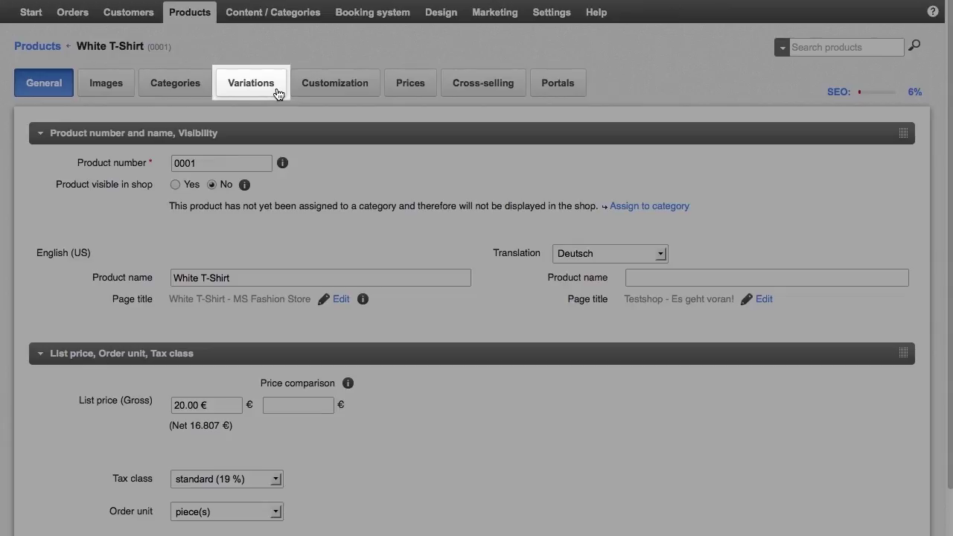
pyautogui.click(277, 93)
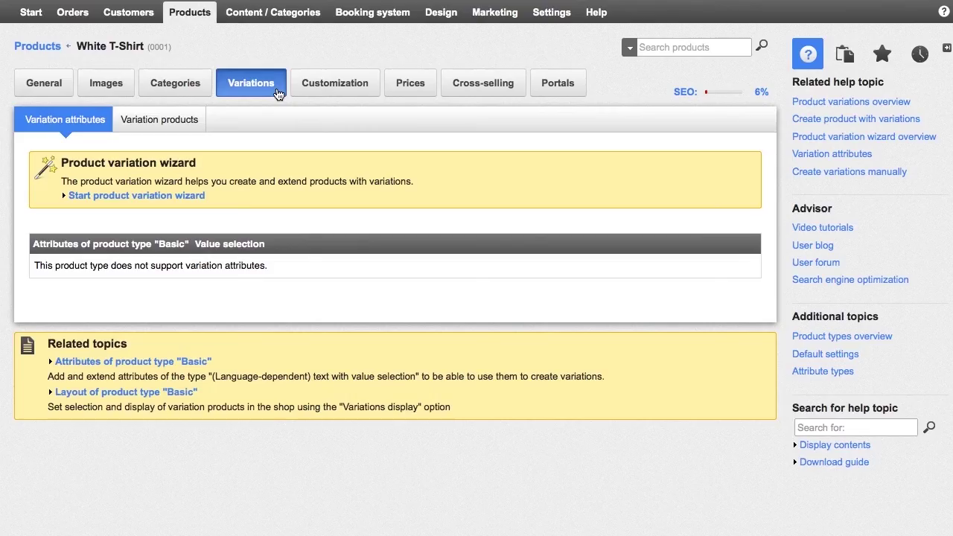
pyautogui.click(184, 196)
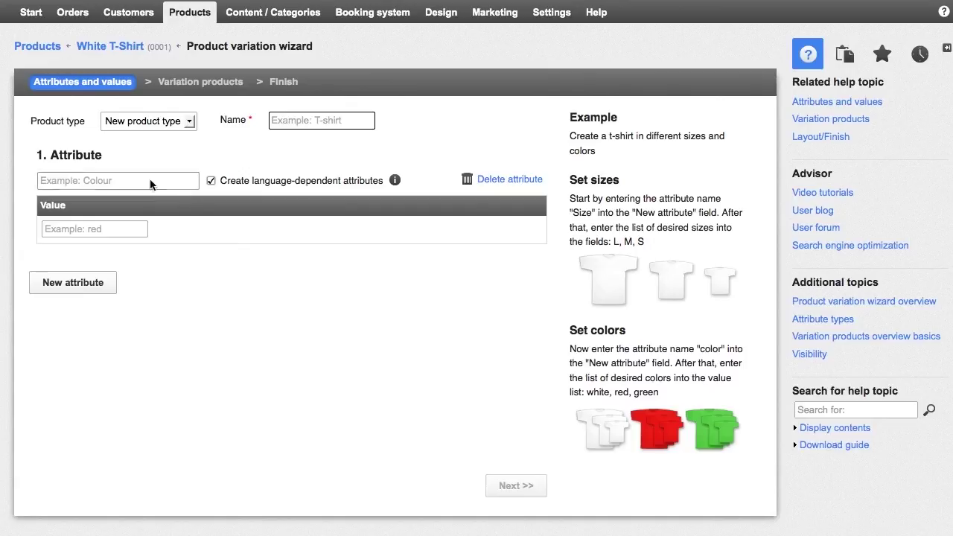
pyautogui.click(82, 52)
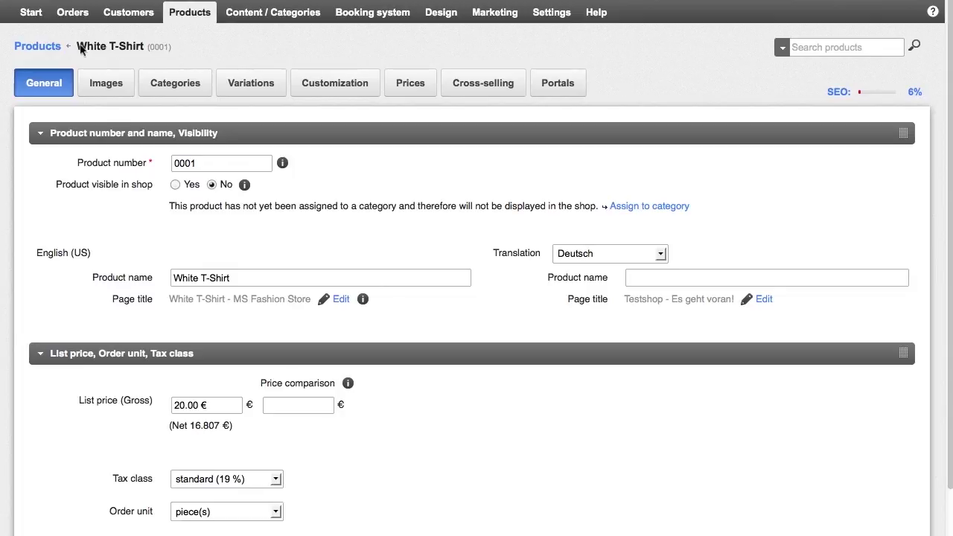
# Step: Assign White T-Shirt to the category Home page/Main category 1 and save
pyautogui.click(185, 85)
pyautogui.click(261, 249)
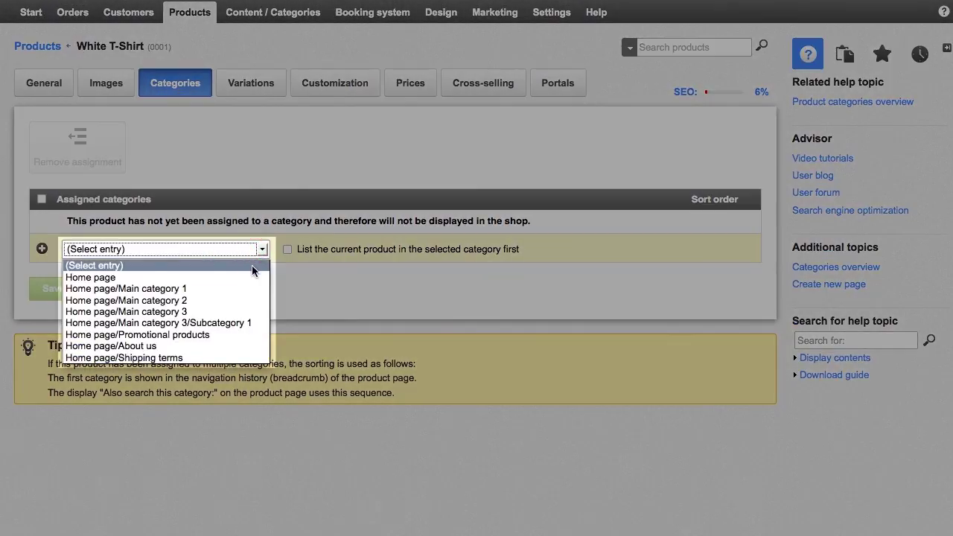
pyautogui.click(248, 287)
pyautogui.click(35, 294)
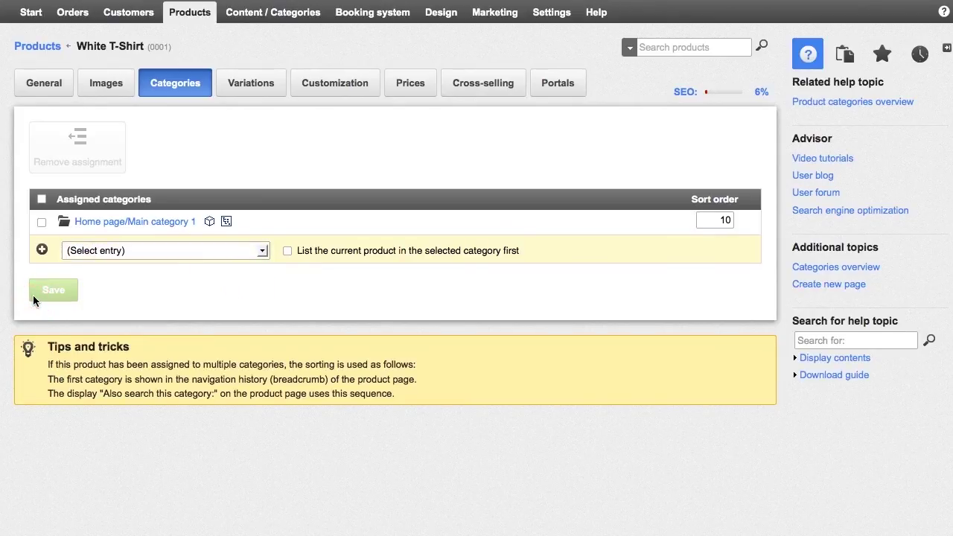
# Step: Set Product visible in shop to Yes on the General details and save
pyautogui.click(51, 89)
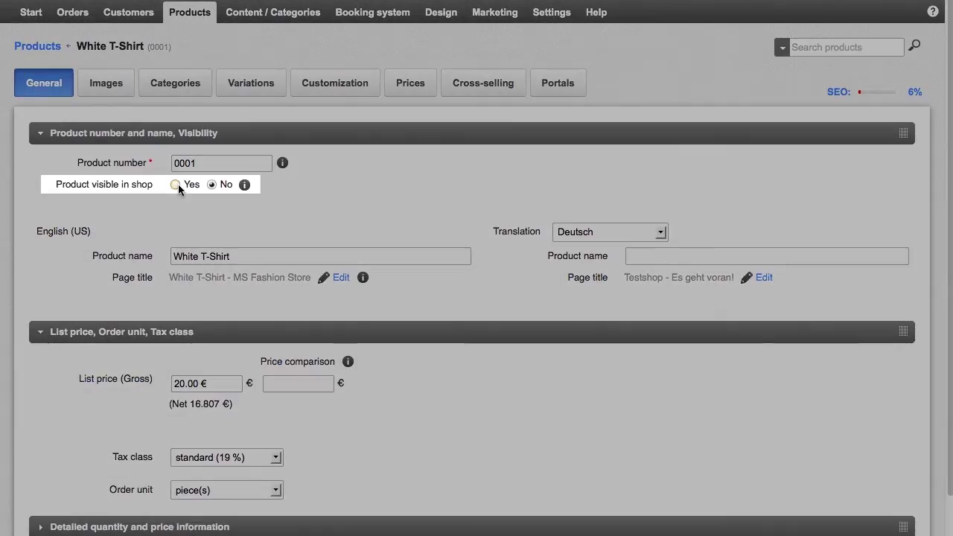
pyautogui.click(176, 185)
pyautogui.scroll(-15, 89, 198)
pyautogui.click(72, 505)
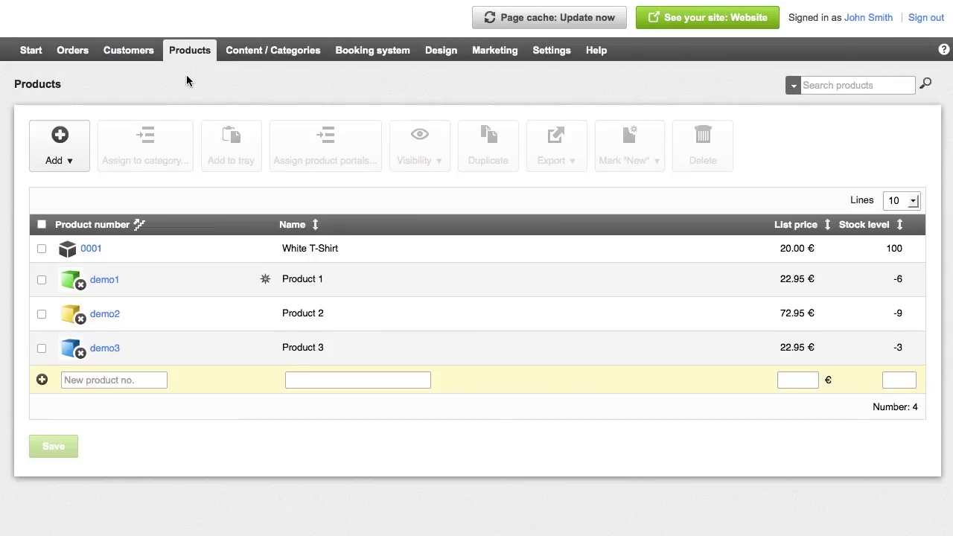
pyautogui.click(187, 49)
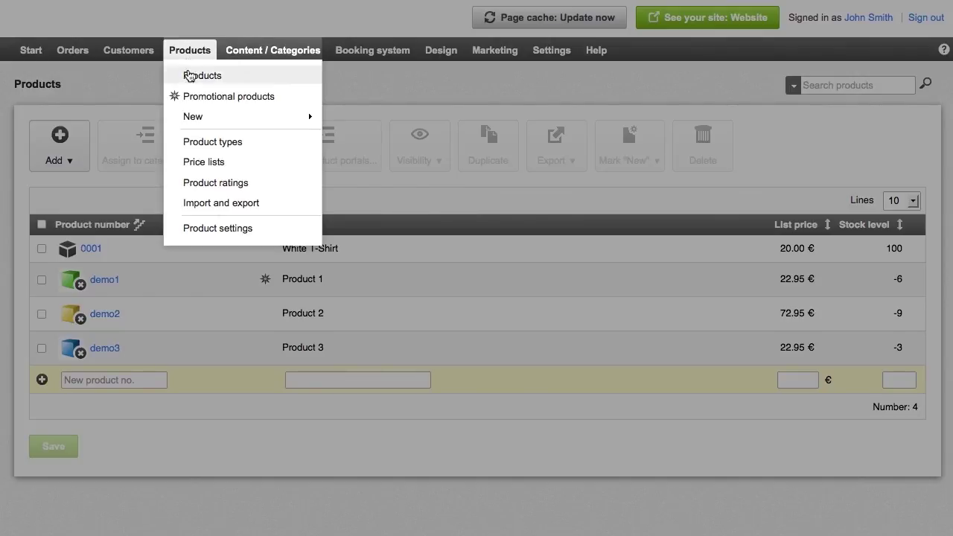
pyautogui.click(188, 230)
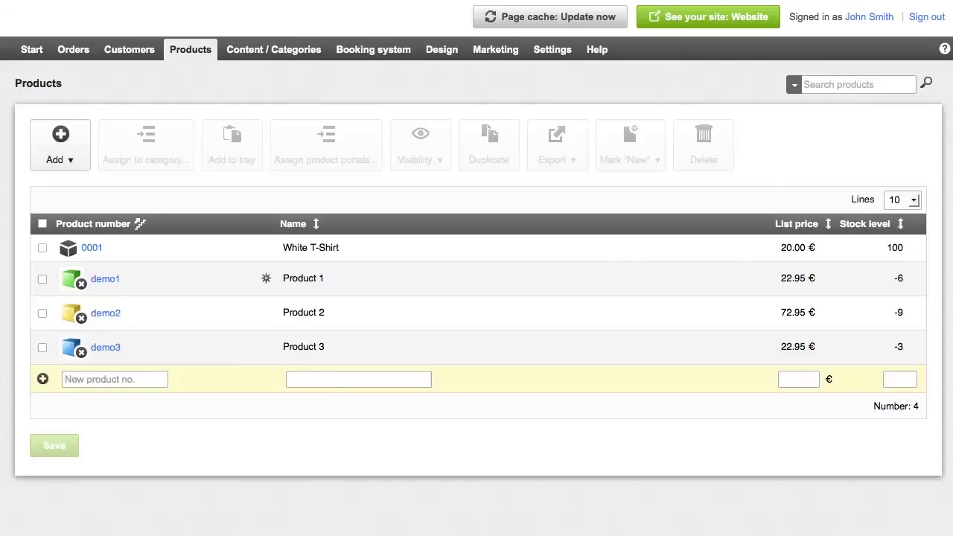
# Step: Add a product type with ID and name 'T-Shirt', then open its details
pyautogui.click(178, 52)
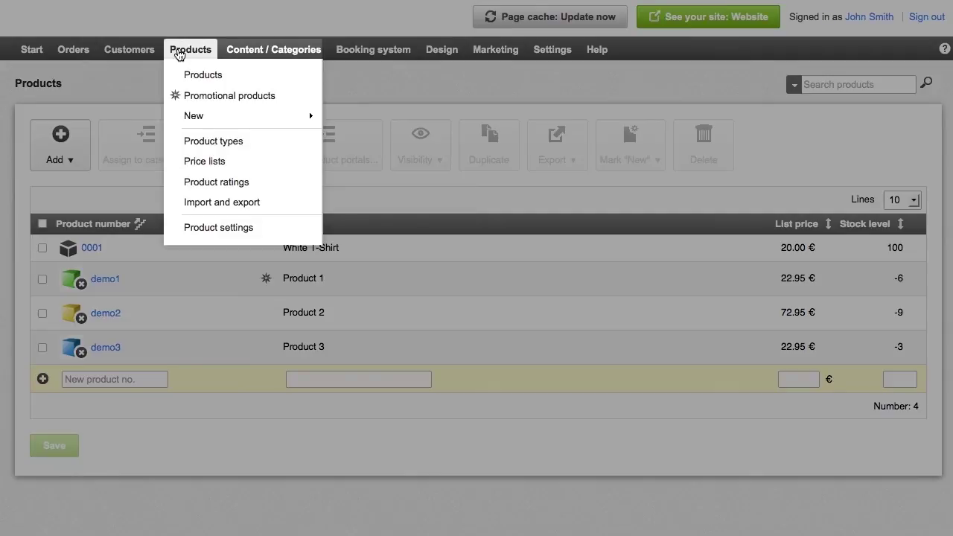
pyautogui.click(193, 145)
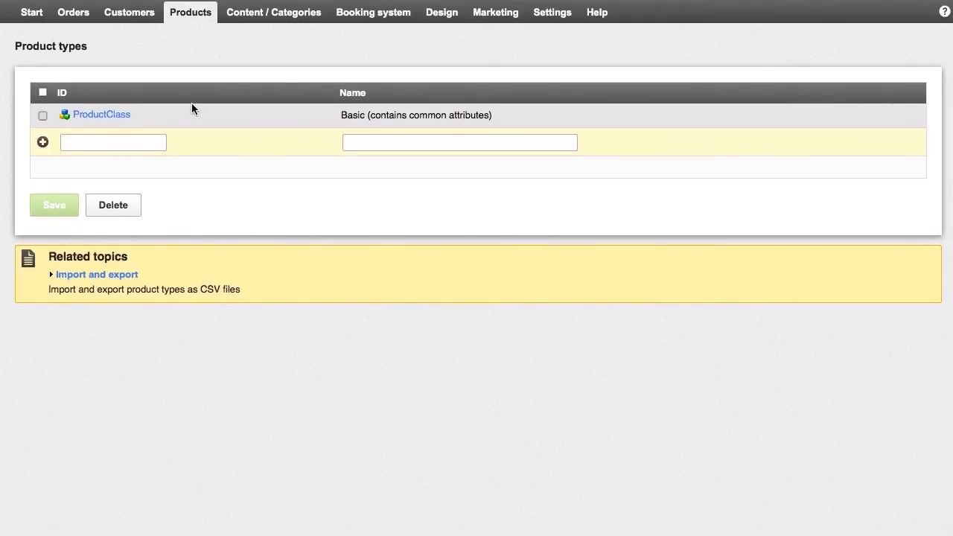
pyautogui.click(167, 140)
pyautogui.write('T-Shirt')
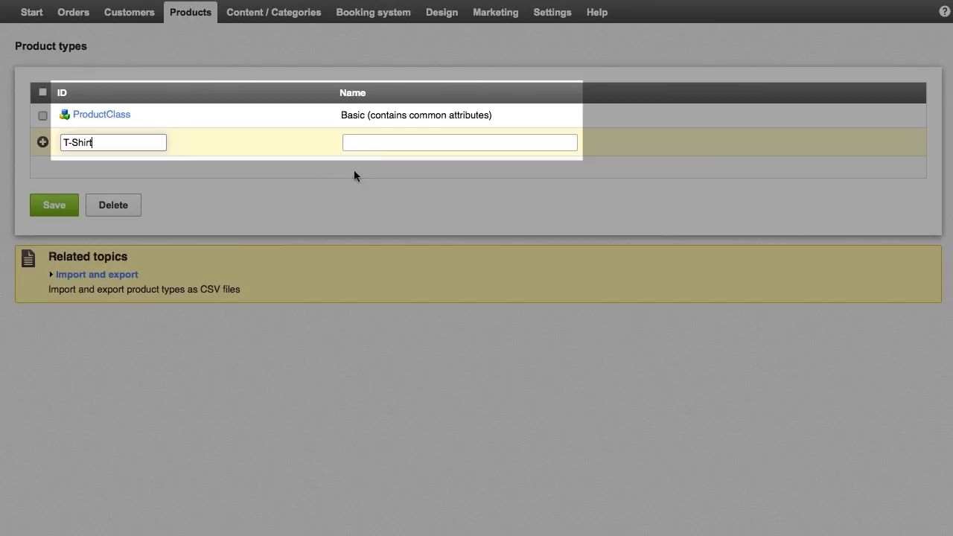
pyautogui.click(388, 141)
pyautogui.write('T-Shirt')
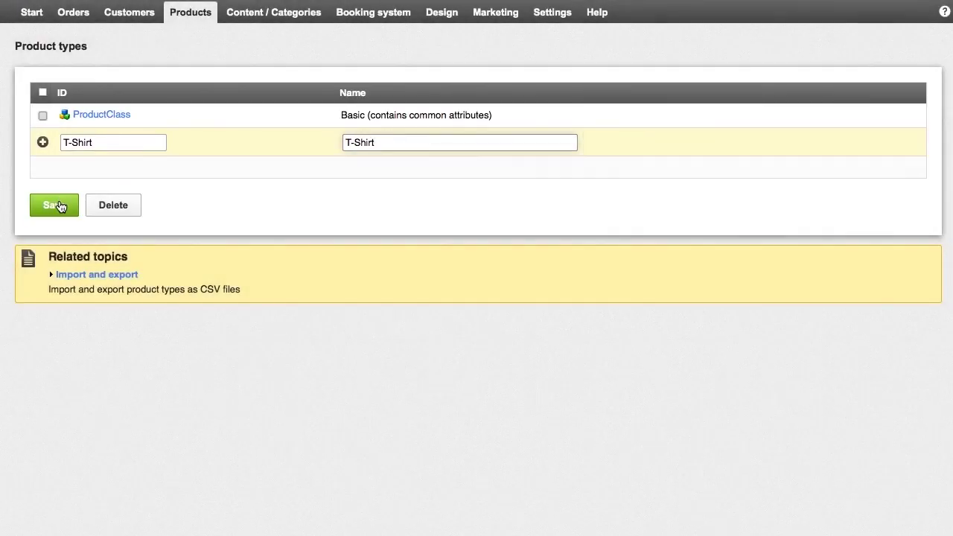
pyautogui.click(59, 205)
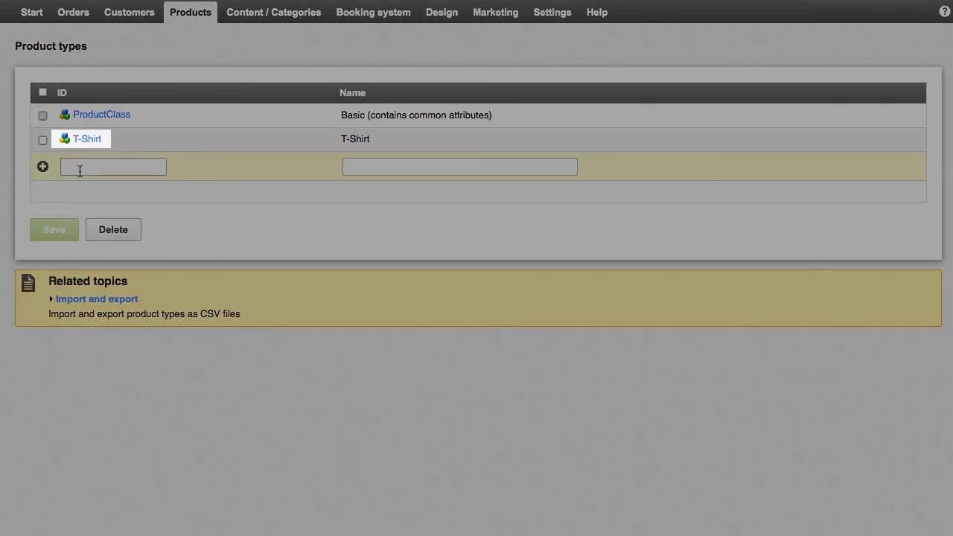
pyautogui.click(86, 141)
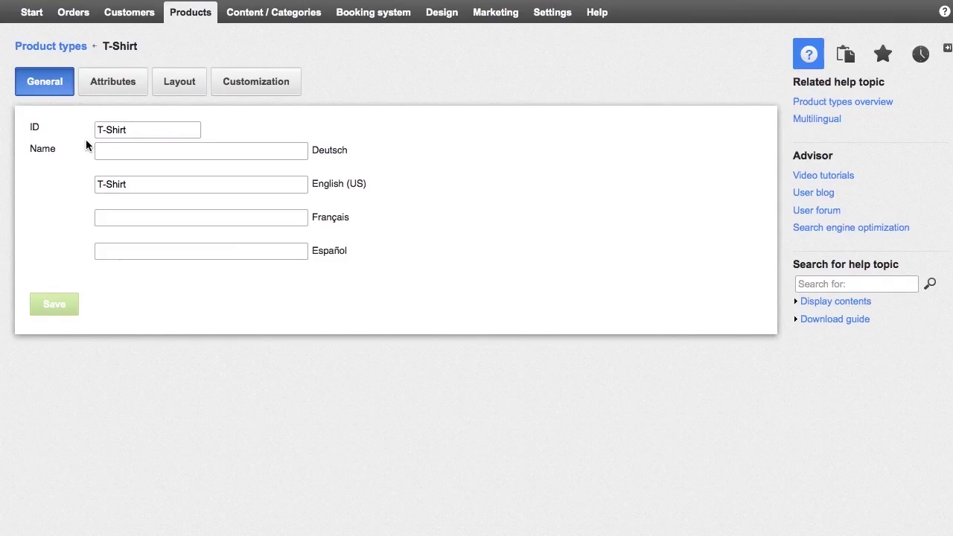
# Step: Review the T-Shirt type's Attributes and Layout tabs, then return to the product types list
pyautogui.click(112, 79)
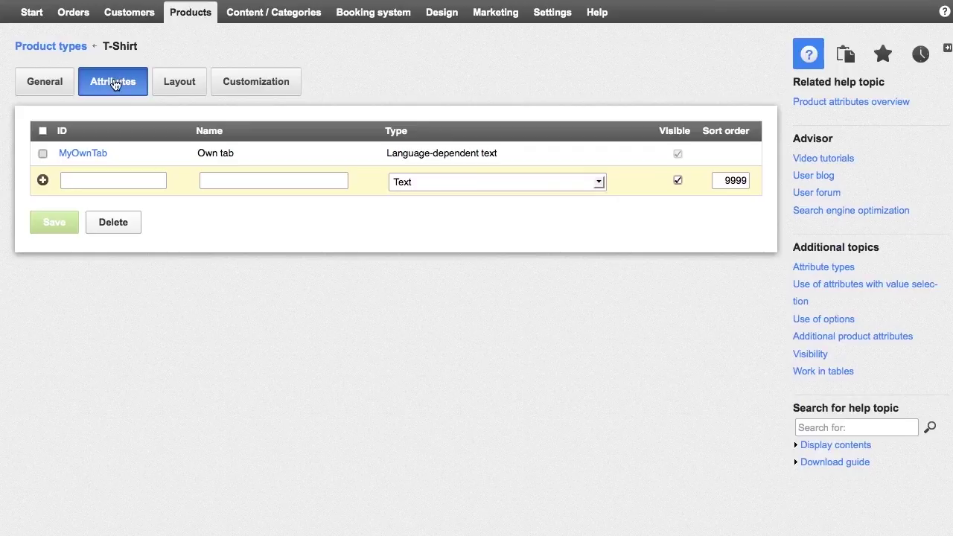
pyautogui.click(183, 88)
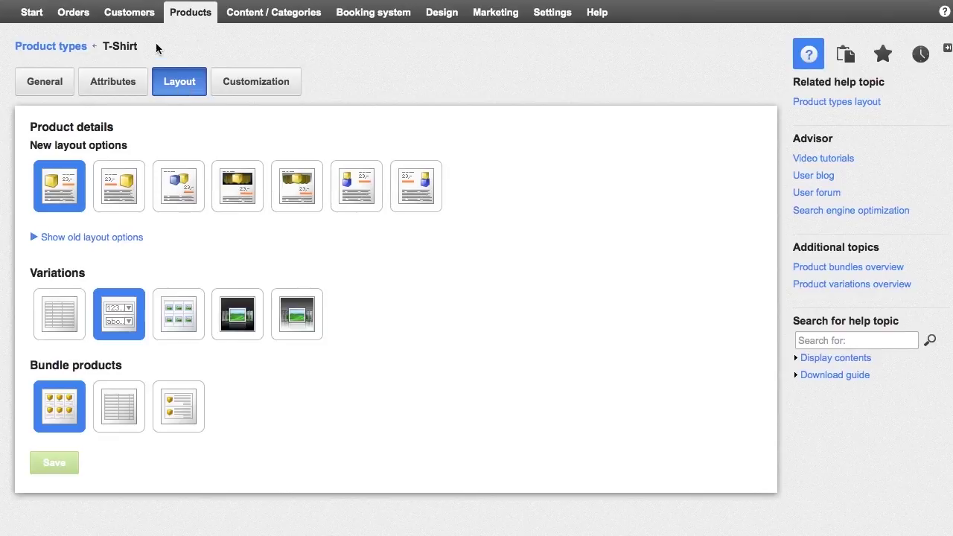
pyautogui.click(56, 46)
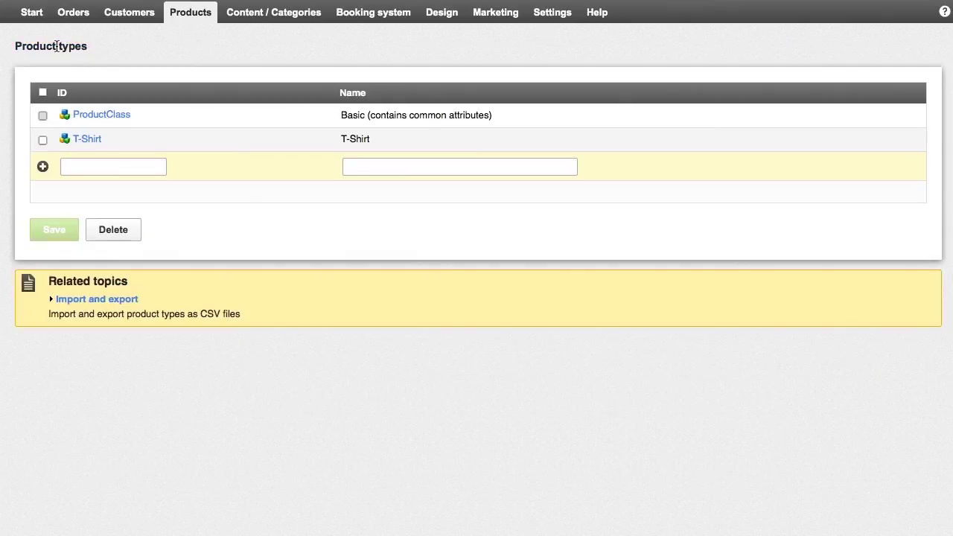